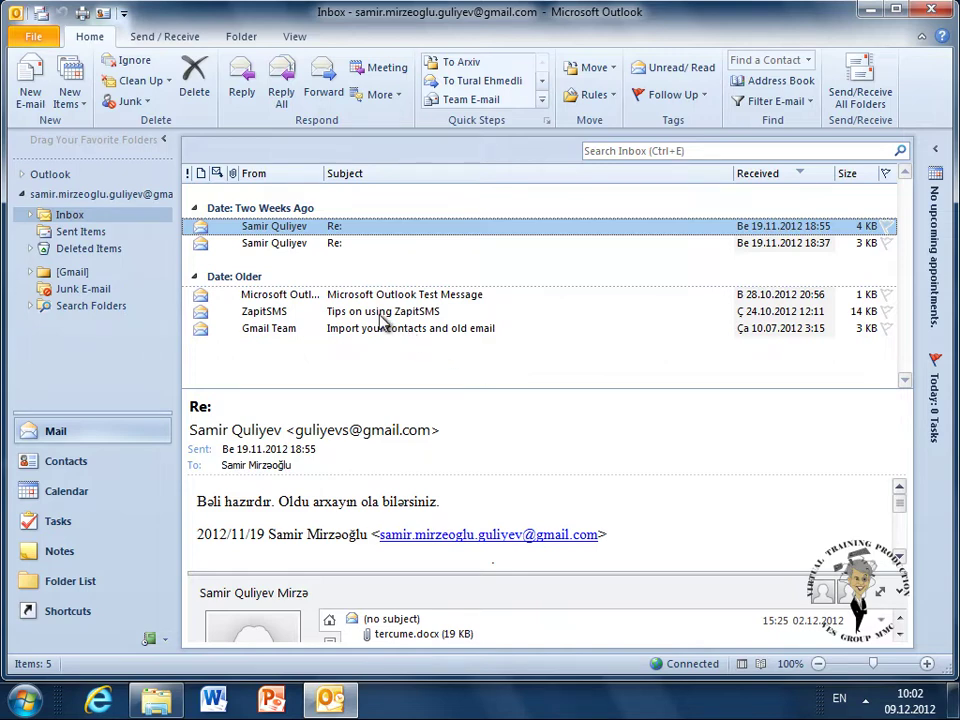
Launch the Import and Export Wizard via File > Open > Import, choosing 'Import from another program or file'.
left_click(42, 36)
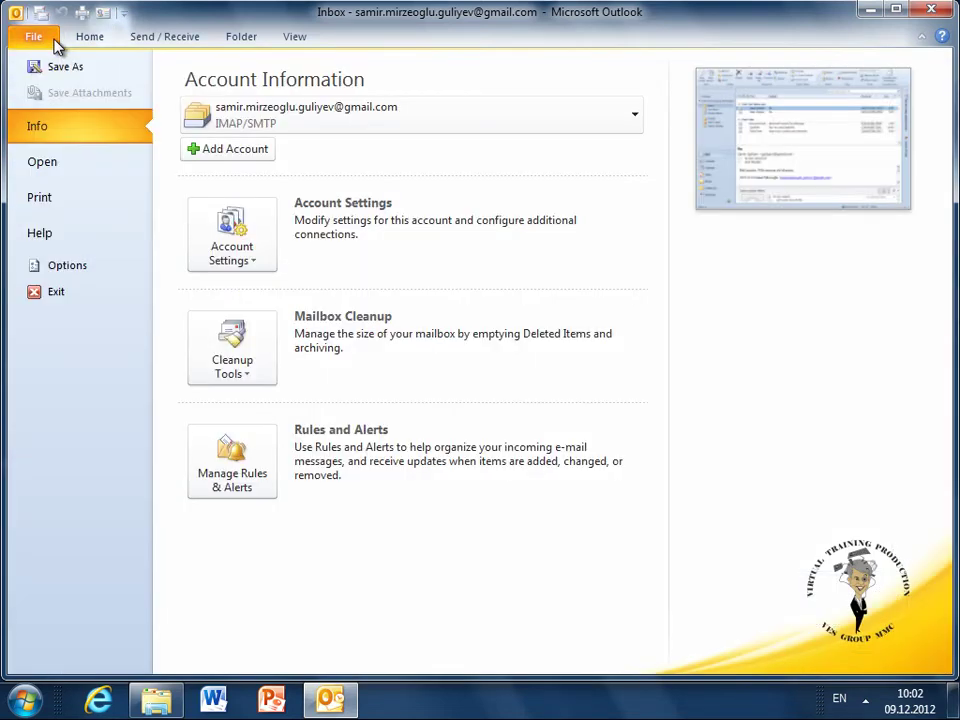
left_click(50, 165)
left_click(261, 257)
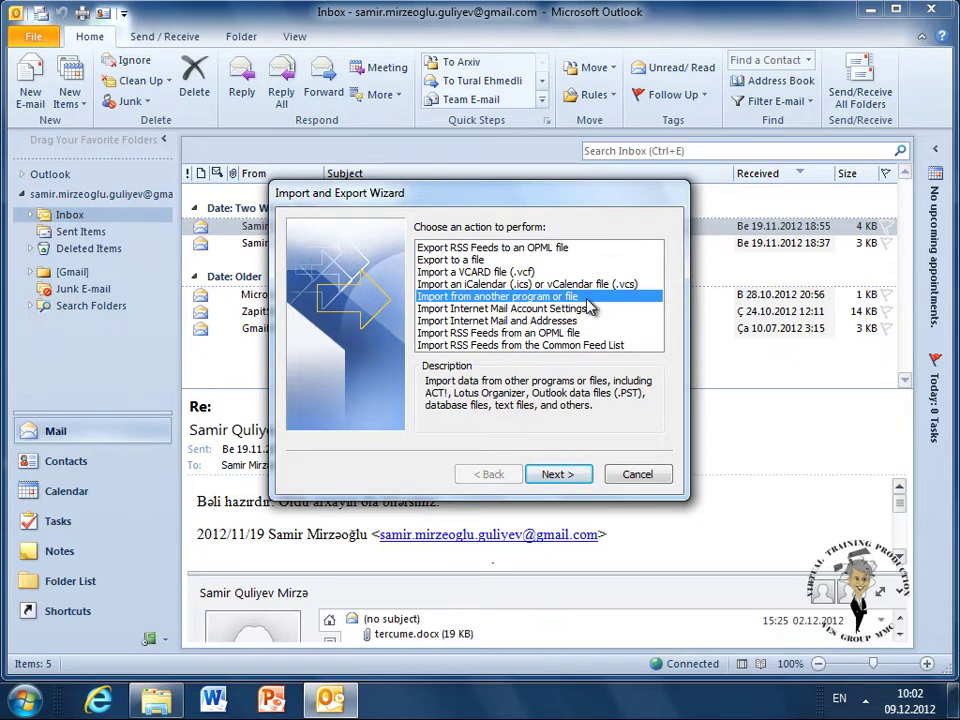
left_click(571, 481)
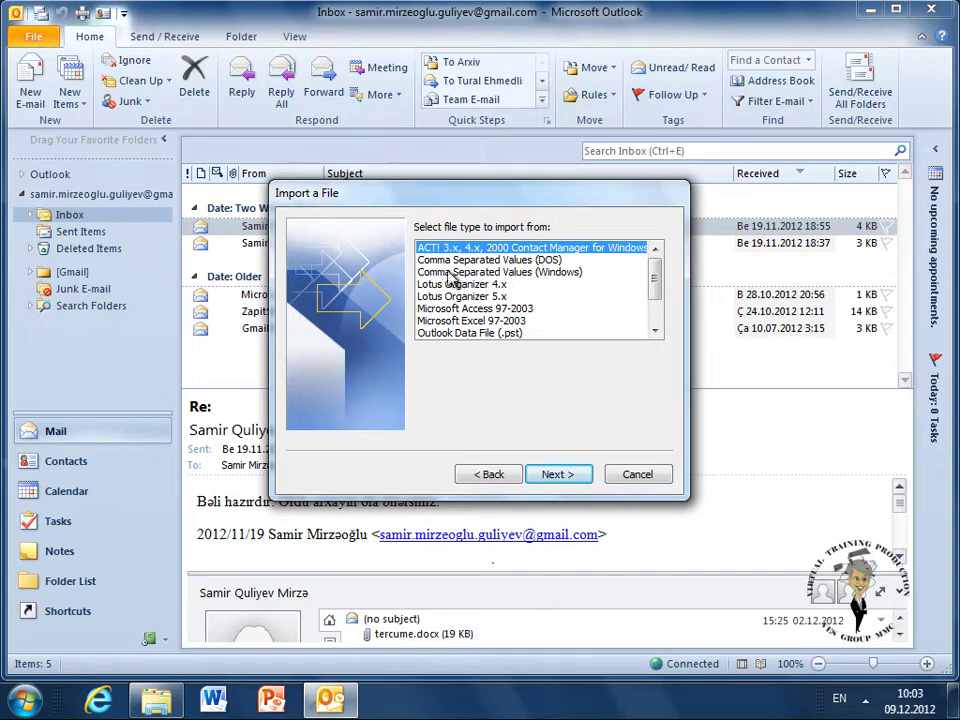
Pick Comma Separated Values (Windows) as the file type and select contact.CSV from the Desktop.
left_click(538, 274)
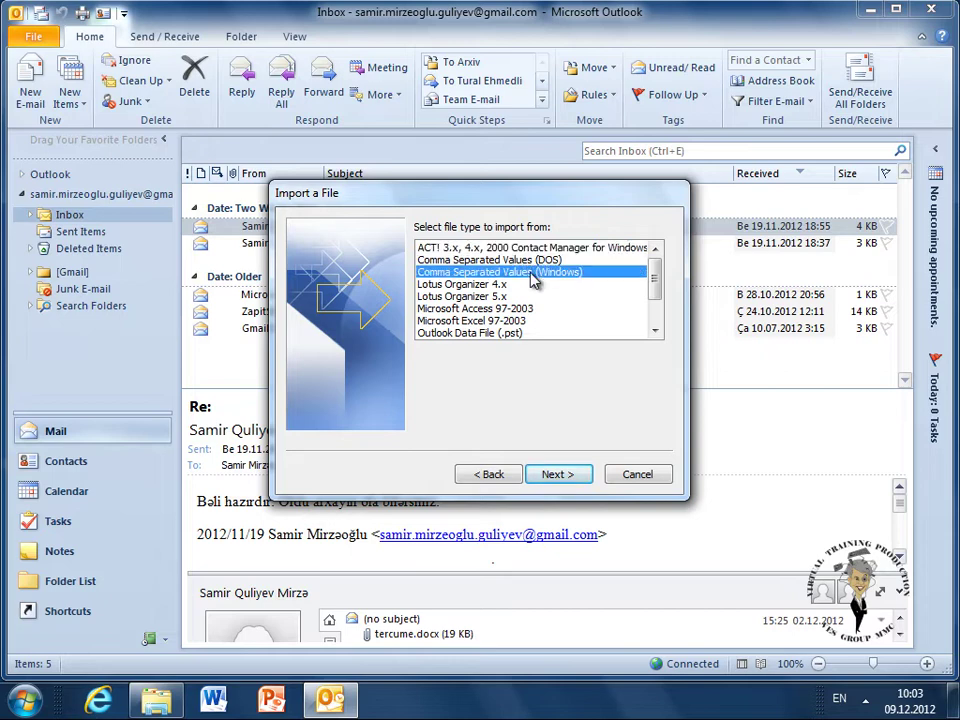
left_click(576, 477)
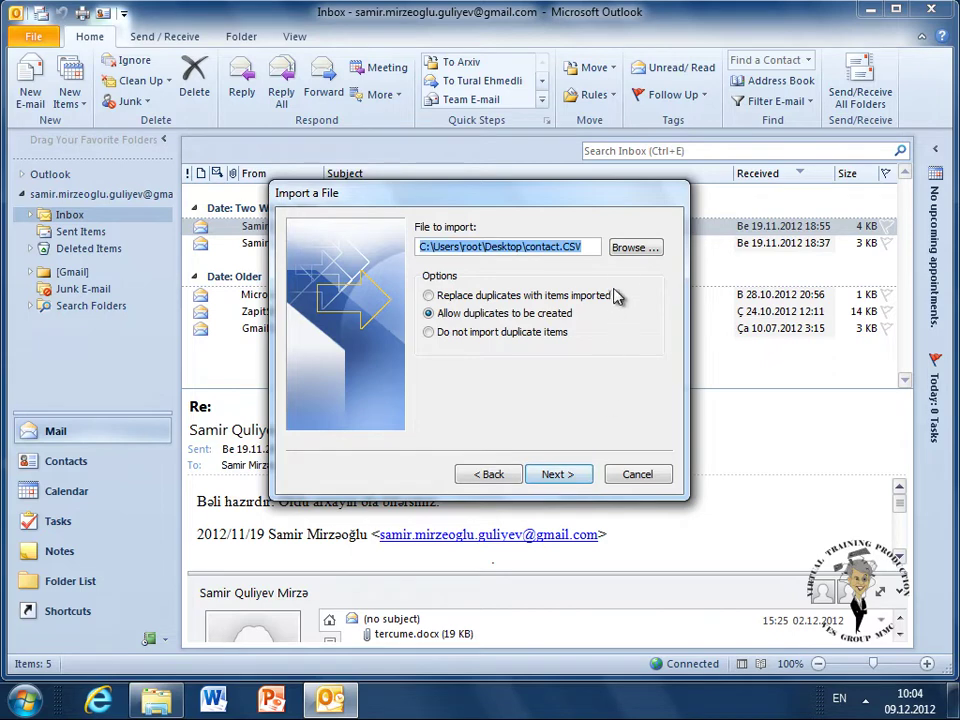
left_click(631, 246)
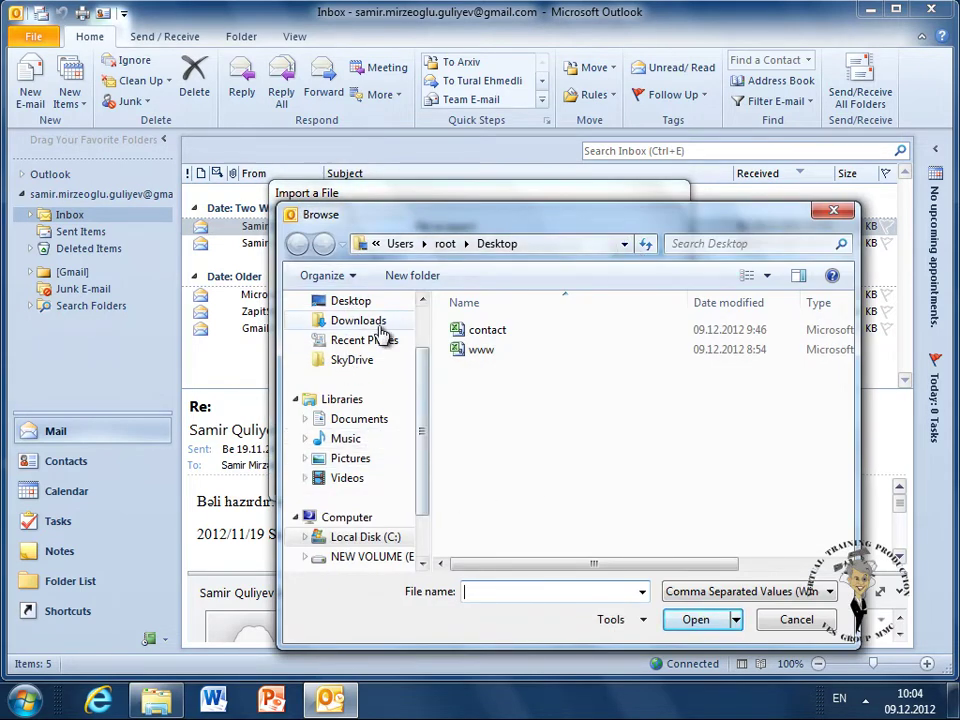
left_click(352, 302)
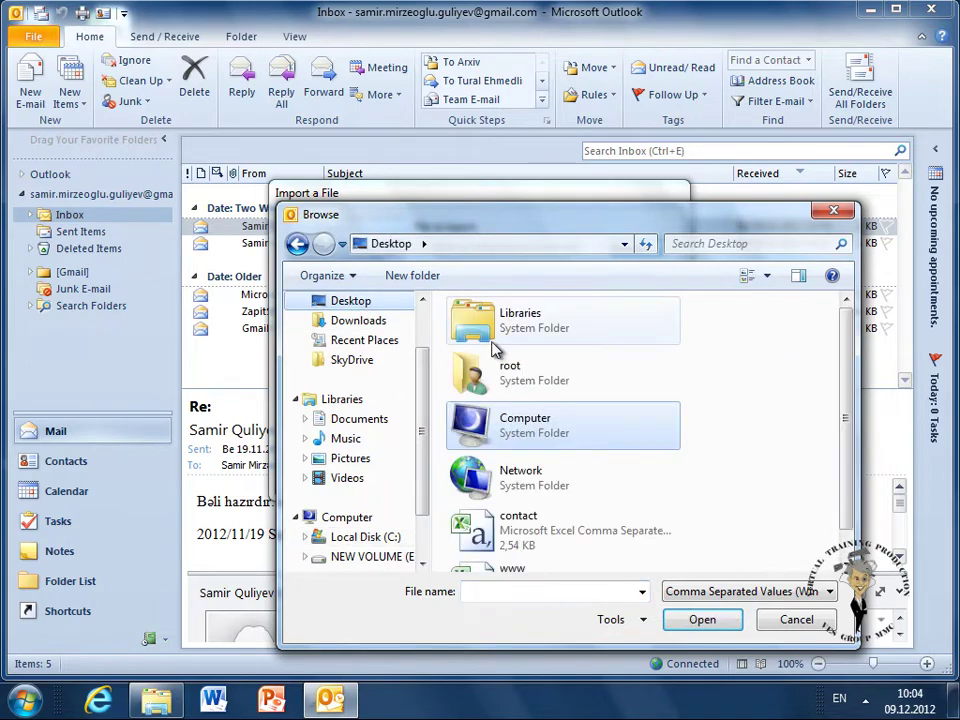
left_click_drag(845, 376, 840, 443)
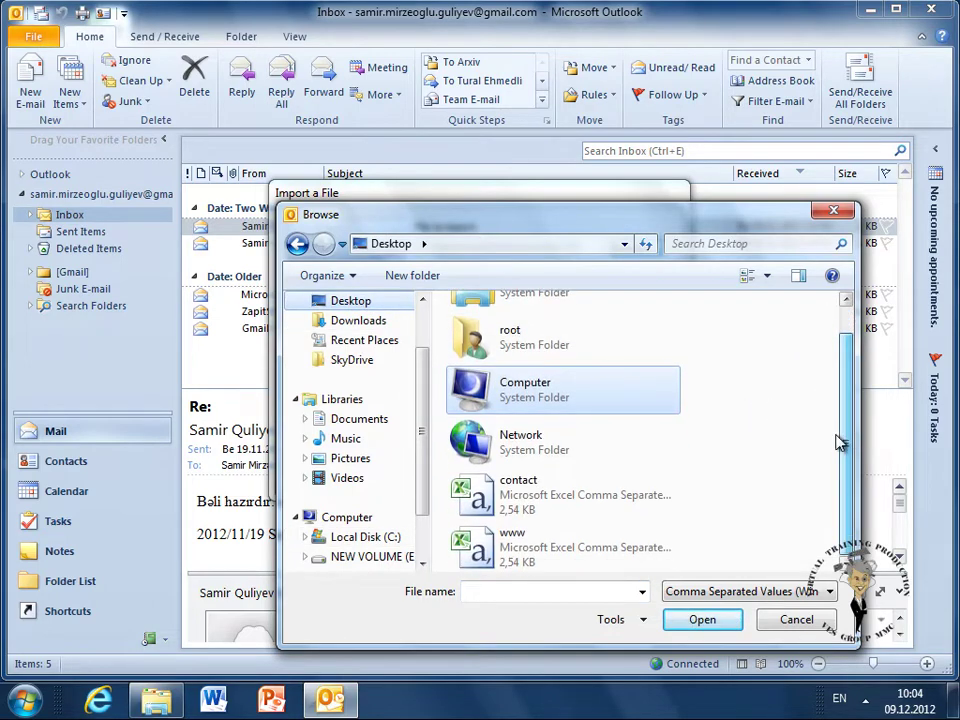
left_click(540, 490)
left_click(699, 619)
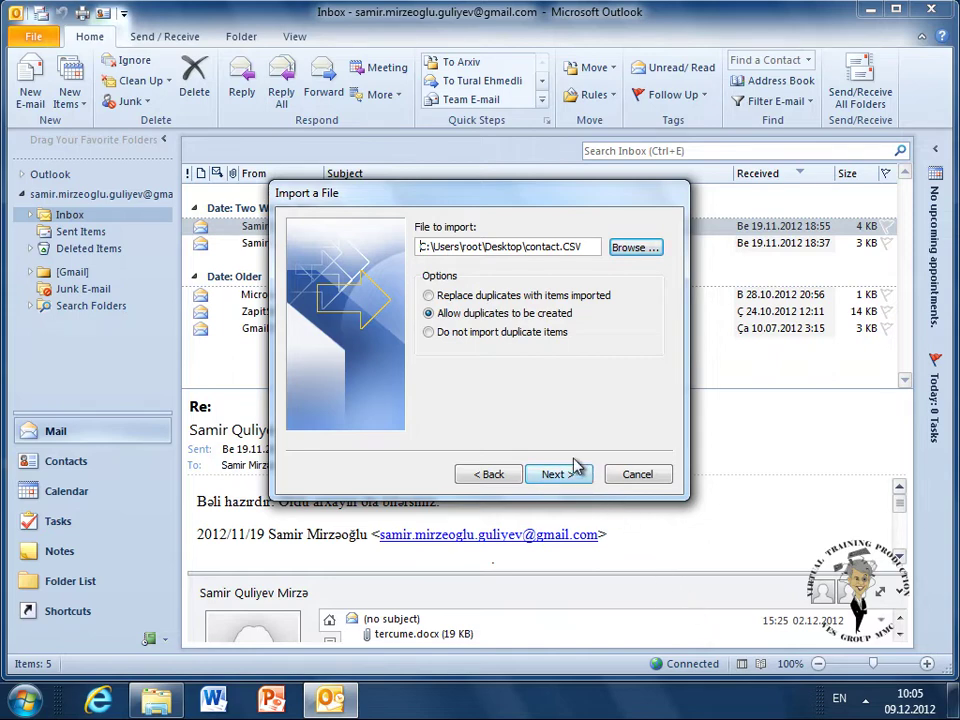
Set the CSV import to 'Replace duplicates with items imported' and advance to folder selection.
left_click(445, 296)
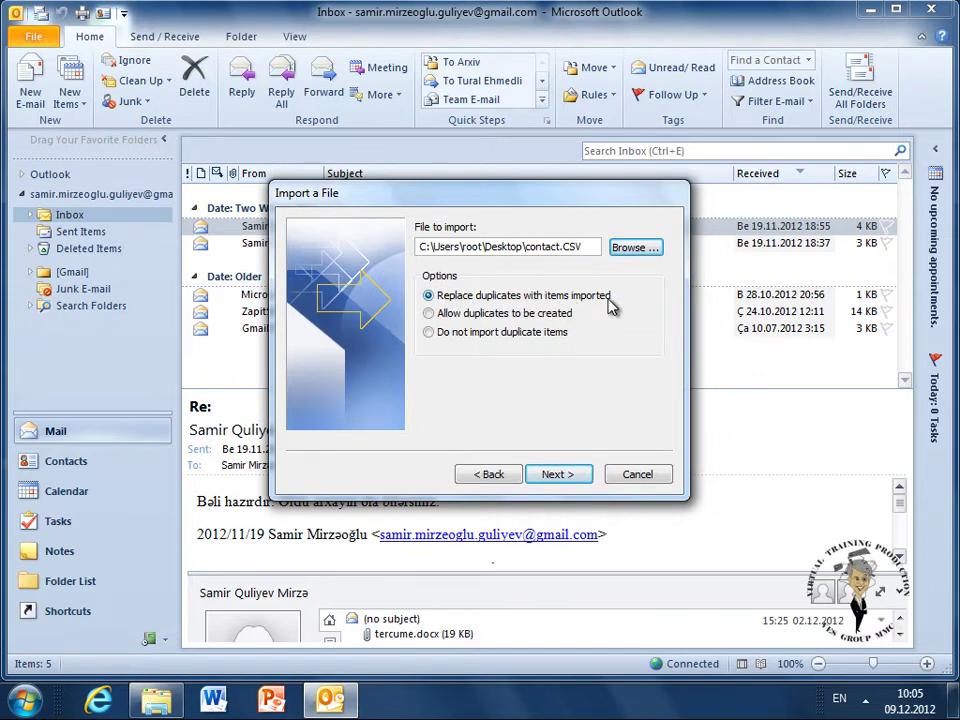
left_click(462, 337)
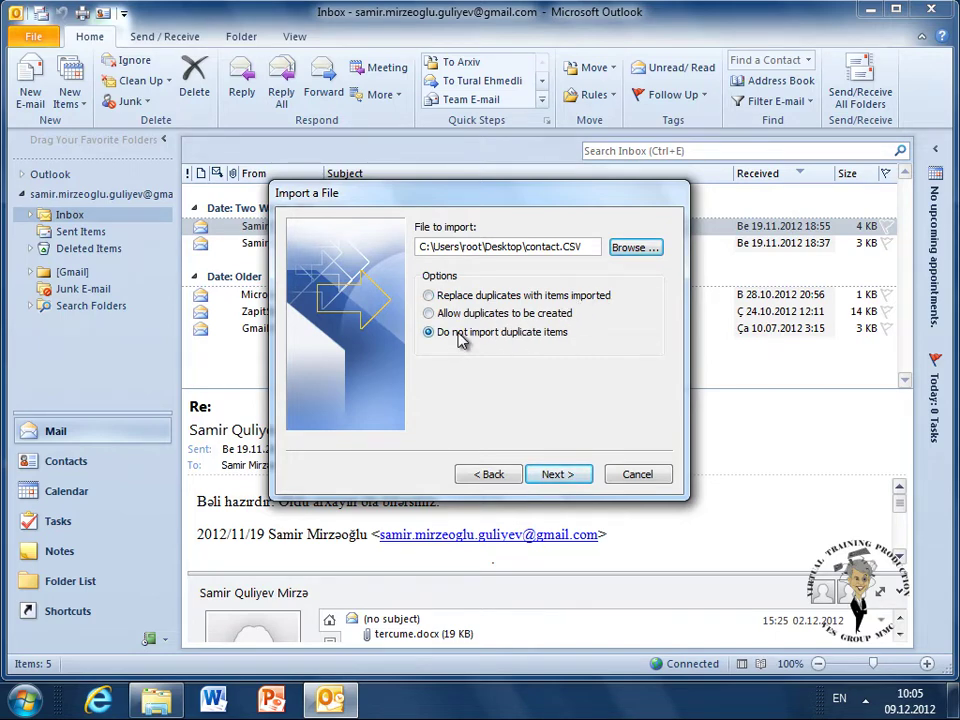
left_click(450, 296)
left_click(438, 334)
left_click(445, 299)
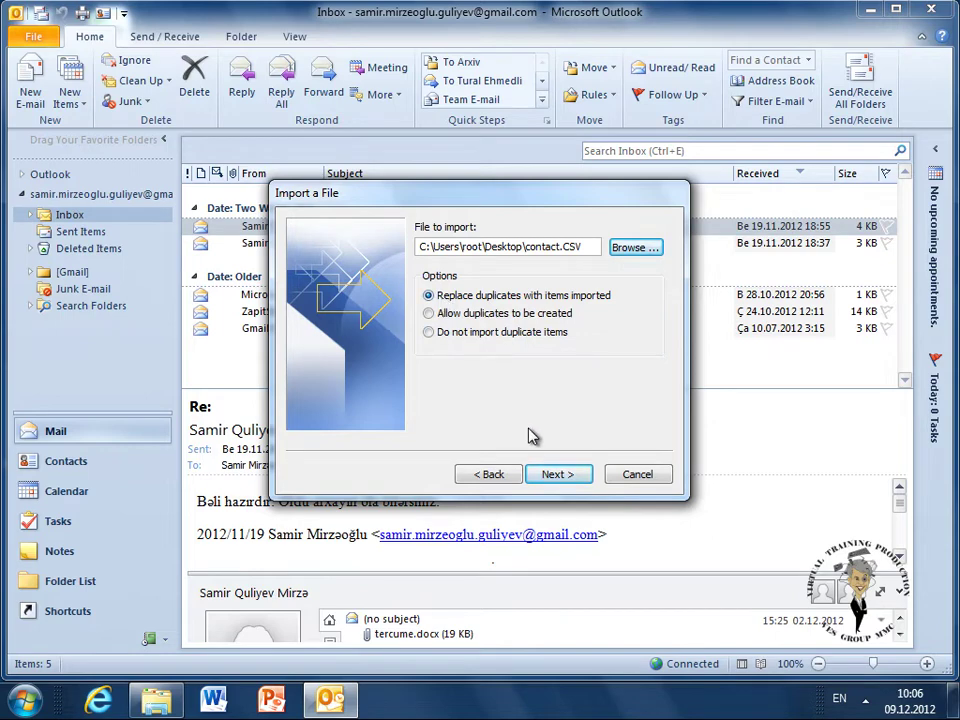
left_click(557, 476)
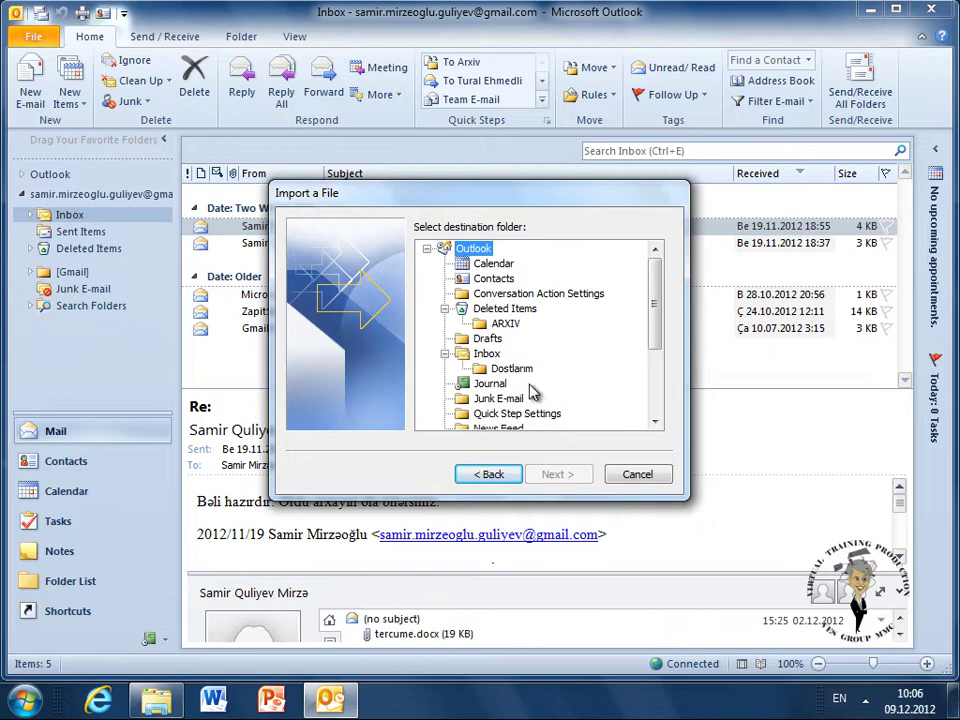
Import contact.CSV into the Contacts folder, finish the wizard, and switch to Contacts to check.
left_click(500, 279)
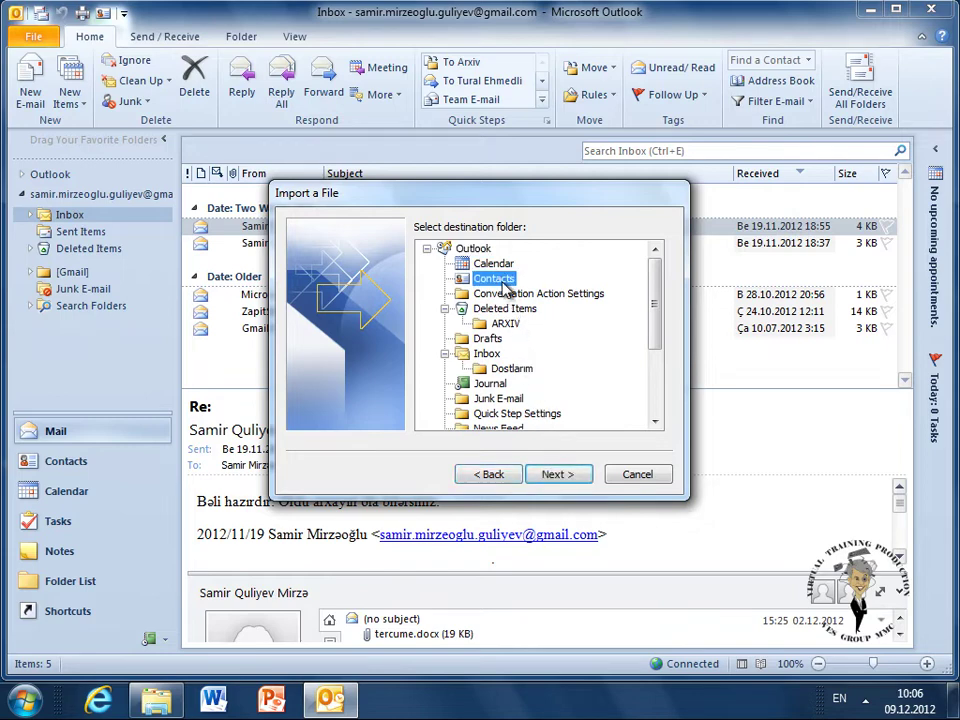
left_click(556, 476)
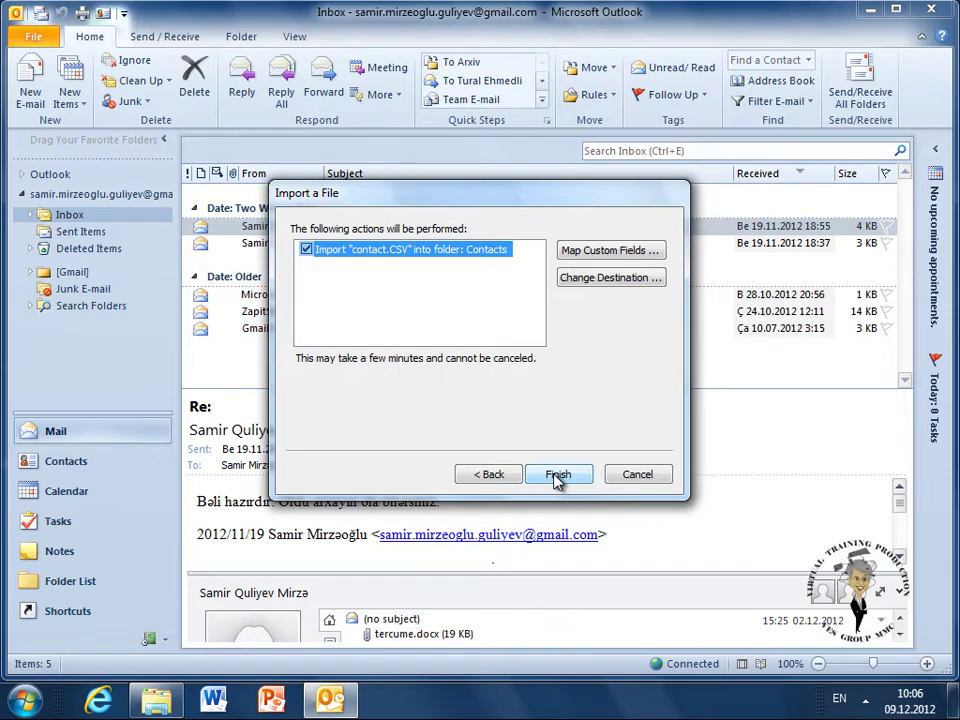
left_click(557, 476)
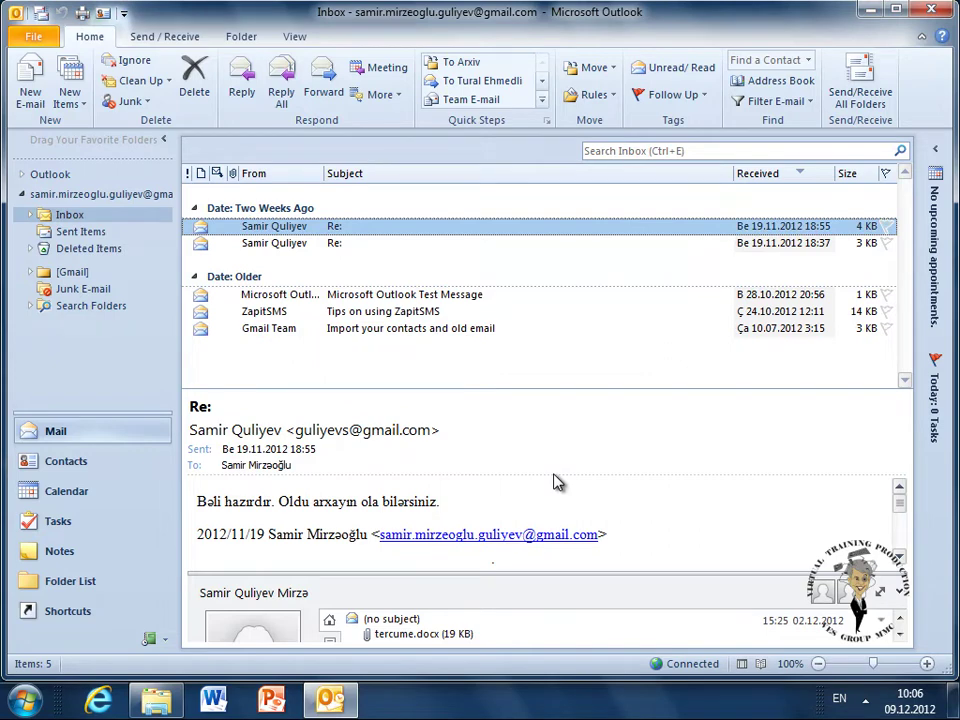
left_click(85, 465)
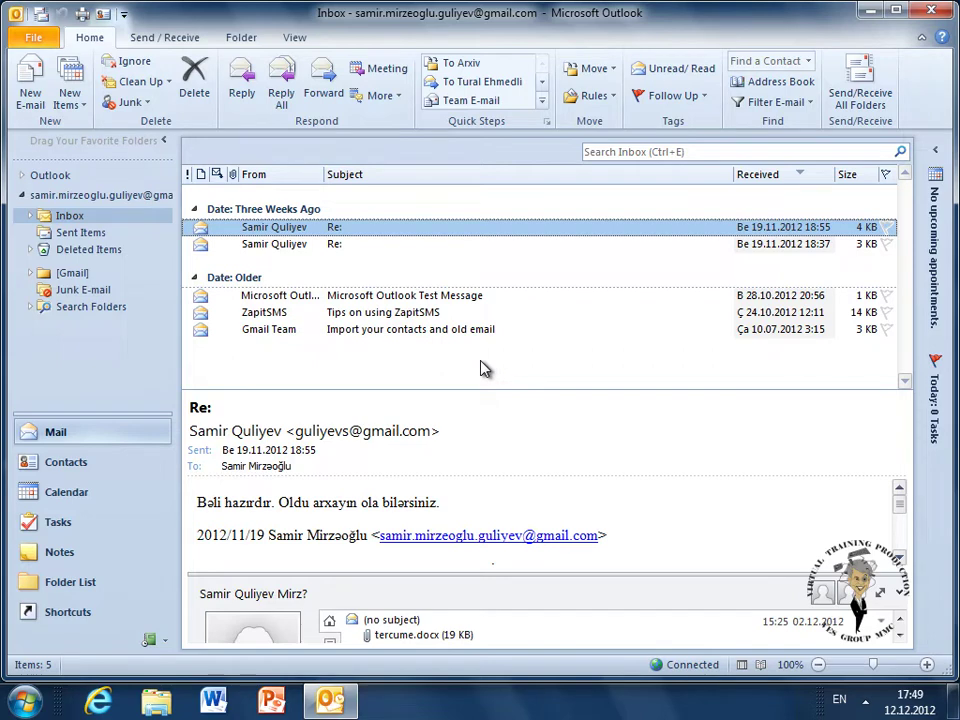
Reopen File > Open > Import and continue with 'Import from another program or file'.
left_click(33, 40)
left_click(45, 167)
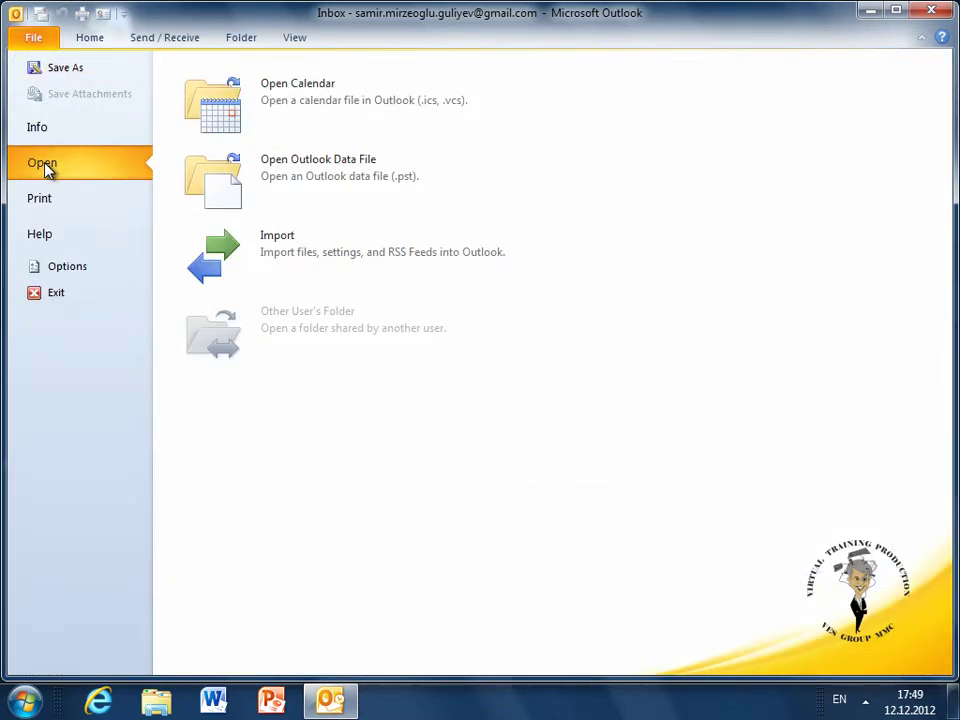
left_click(210, 260)
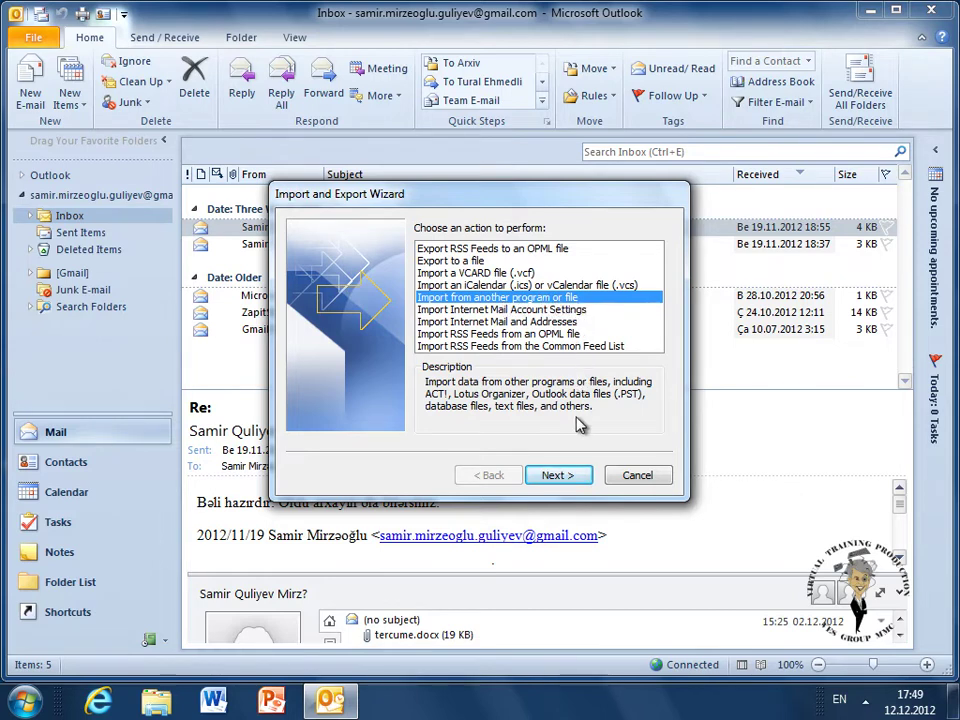
left_click(556, 476)
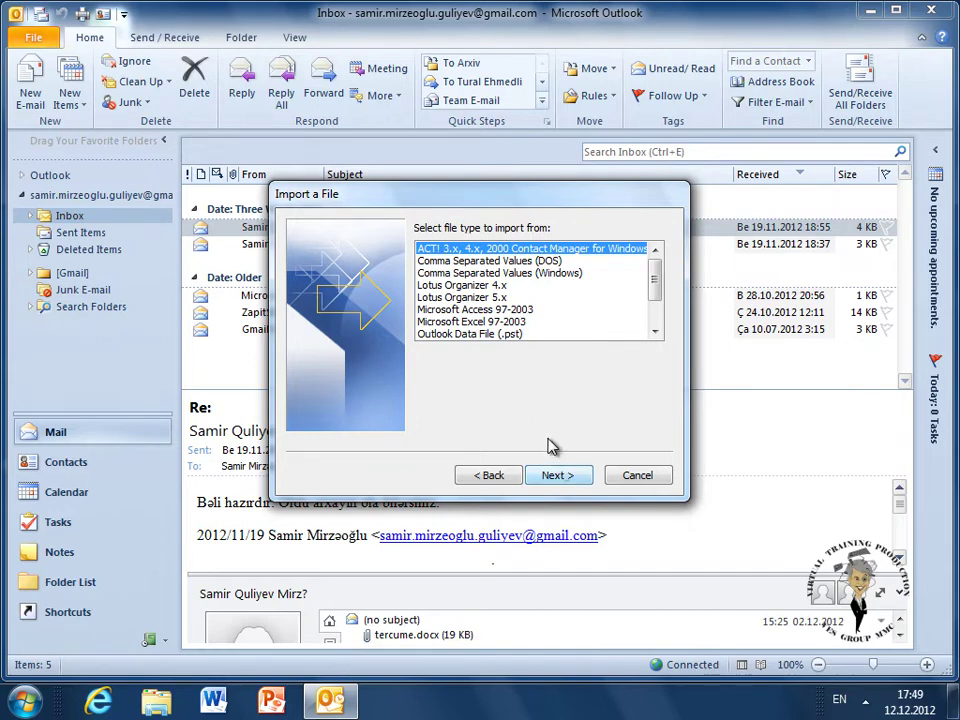
Pick Outlook Data File (.pst) as the file type and select backup.pst from the Desktop.
left_click(489, 336)
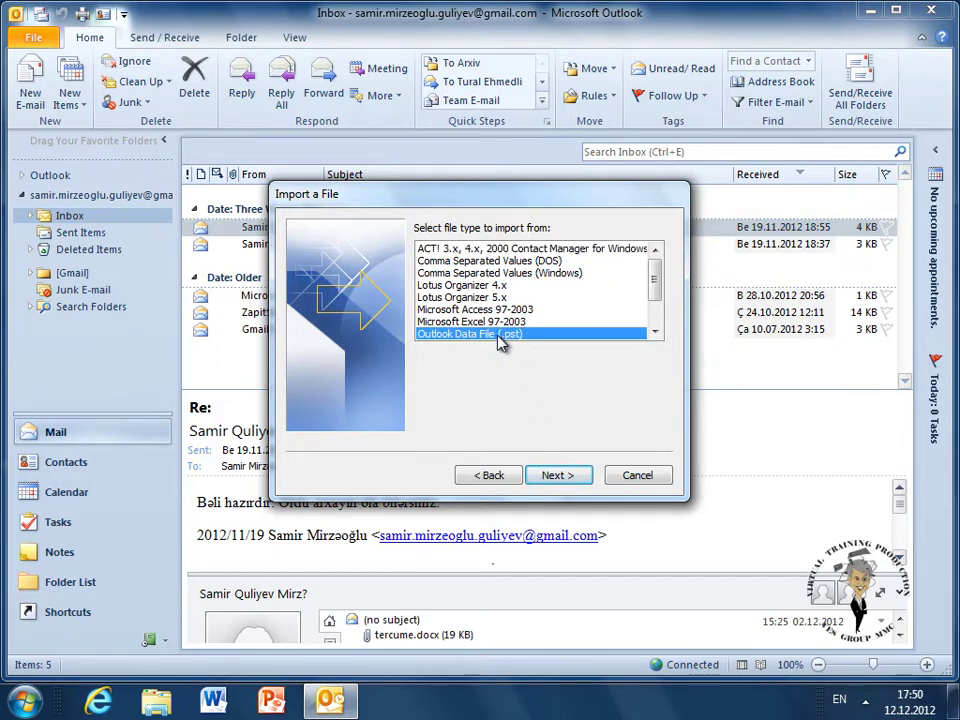
left_click(555, 476)
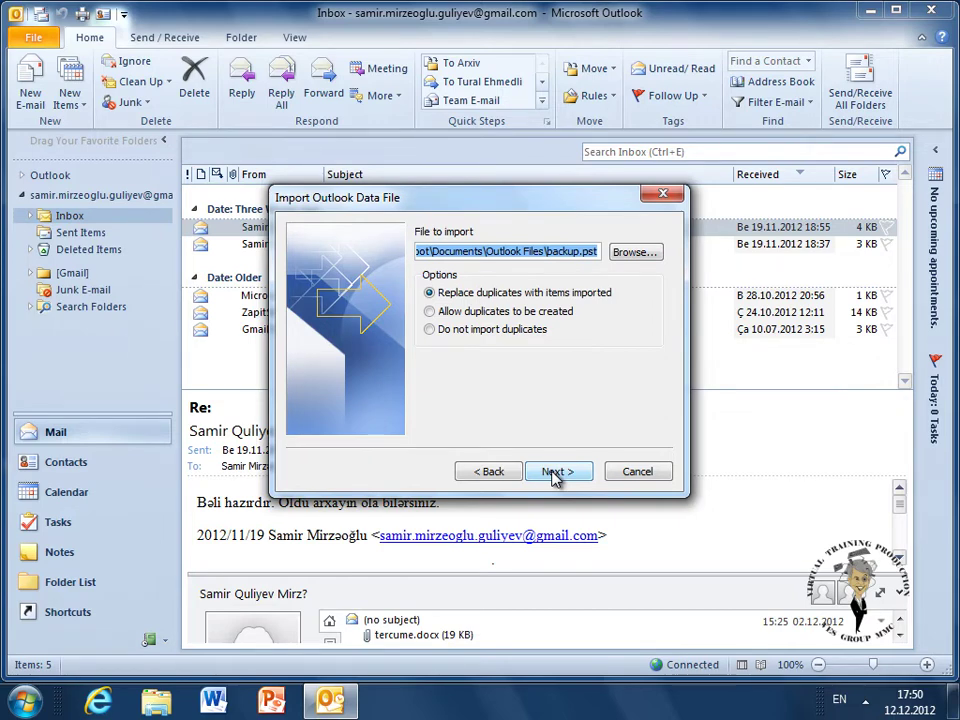
left_click(641, 252)
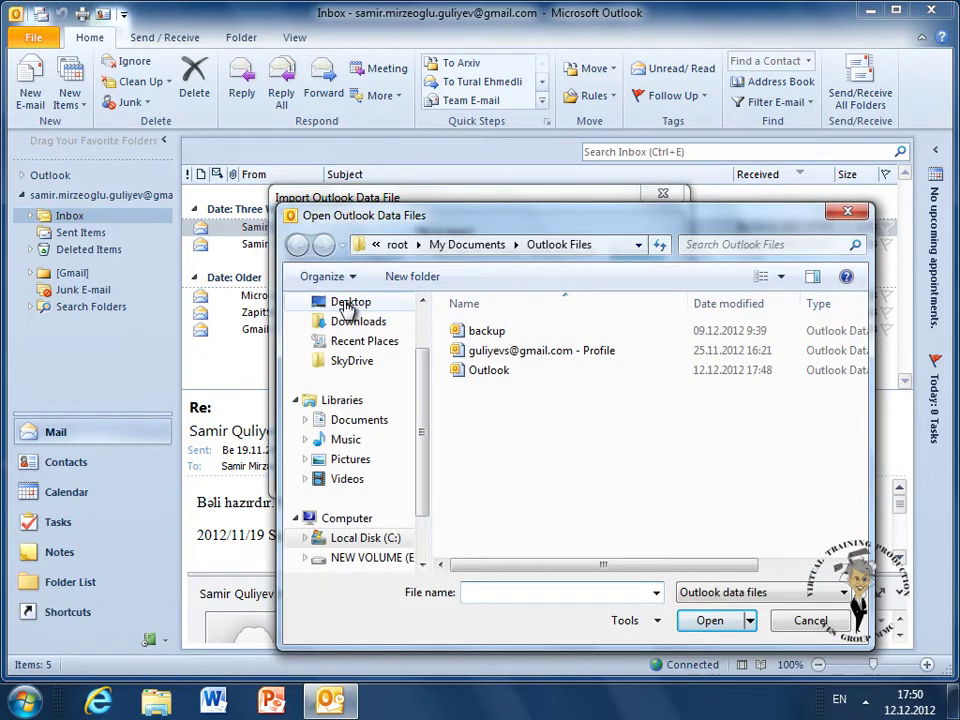
left_click(345, 304)
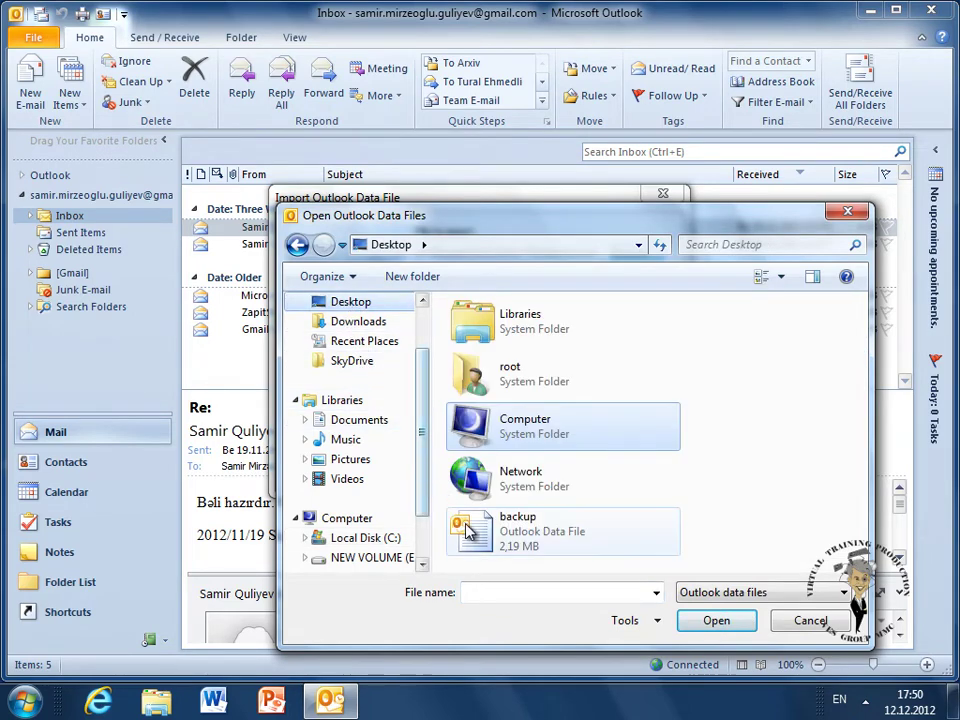
left_click(467, 530)
left_click(713, 622)
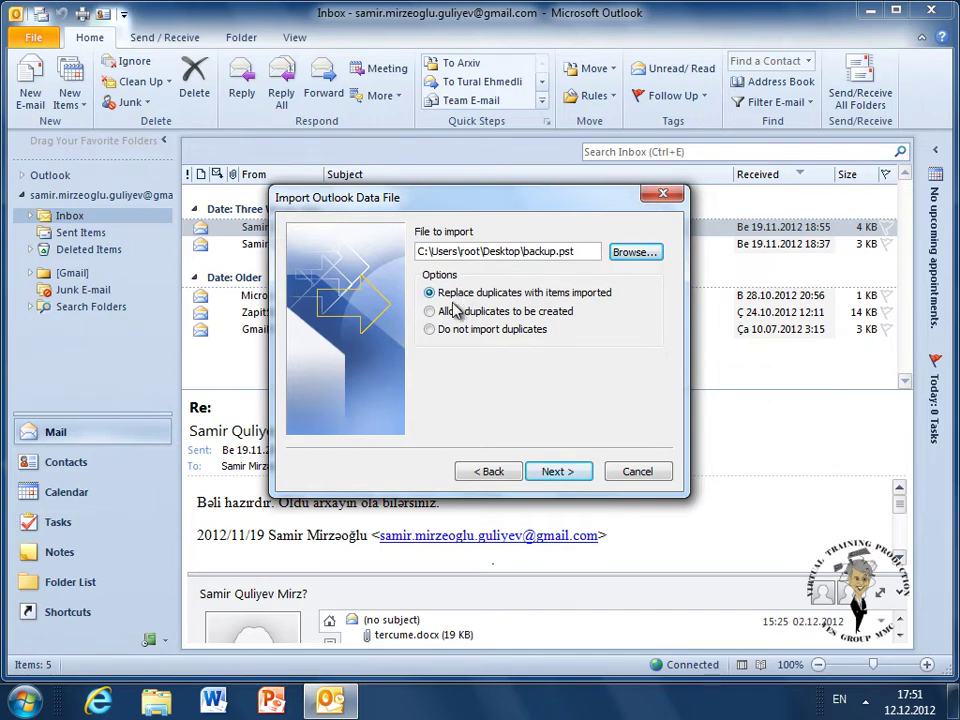
Leave 'Replace duplicates with items imported' selected for backup.pst and proceed to its password prompt.
left_click(550, 316)
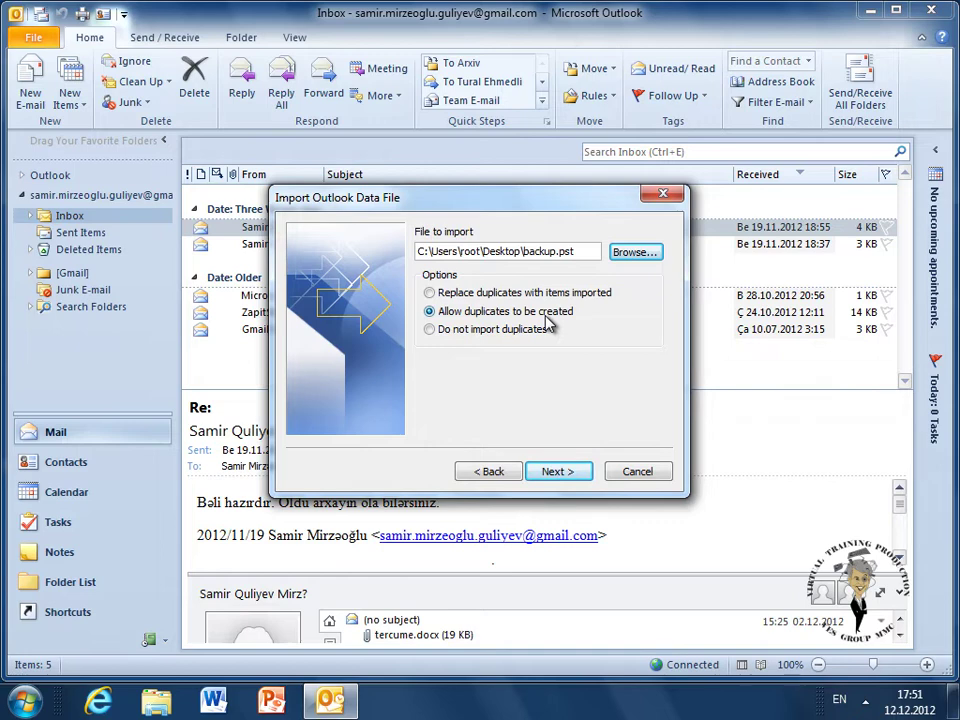
left_click(440, 331)
left_click(433, 294)
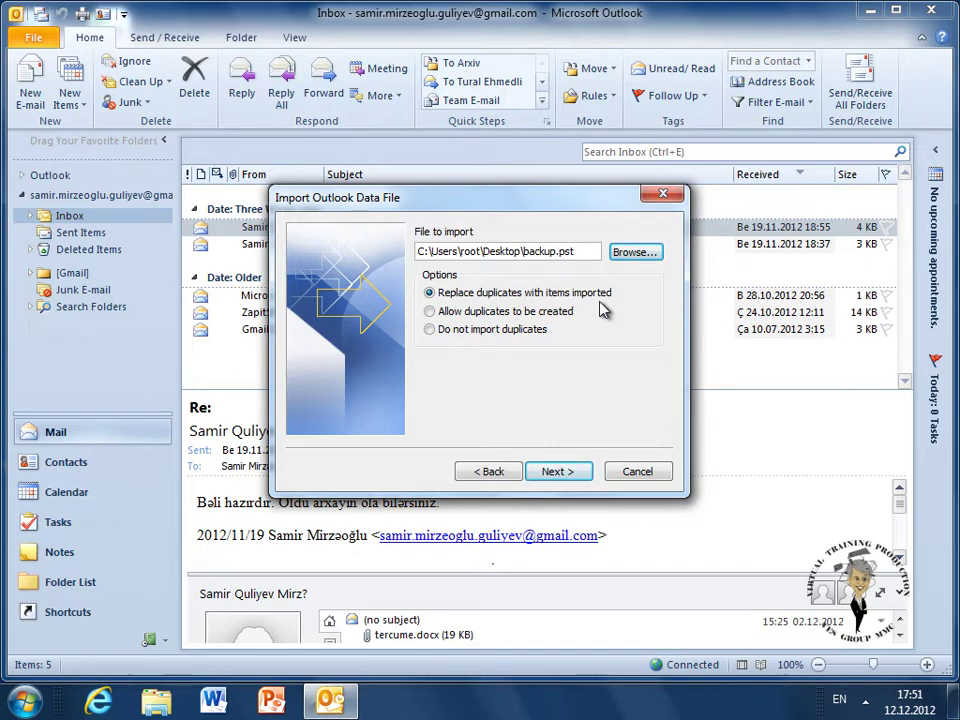
left_click(558, 472)
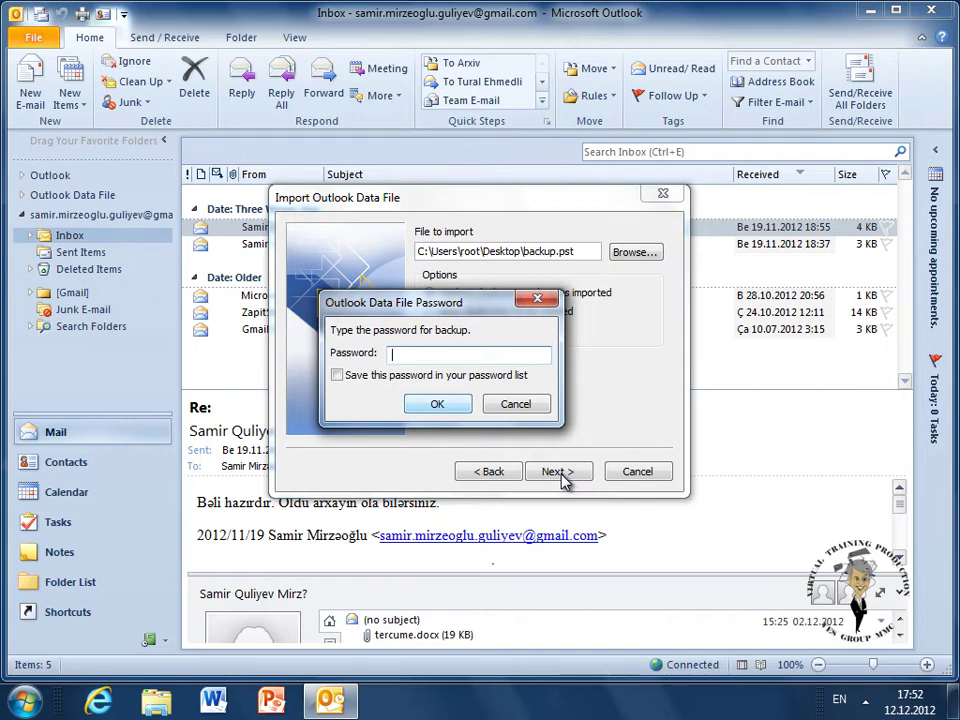
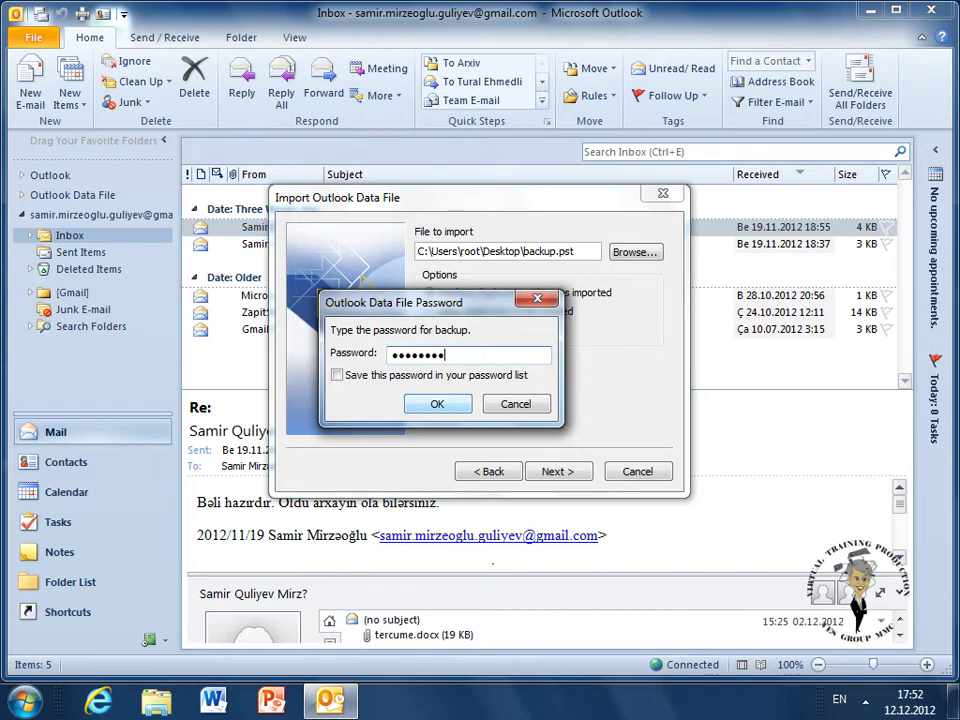
Enter the backup.pst password twice to unlock the data file.
left_click(437, 404)
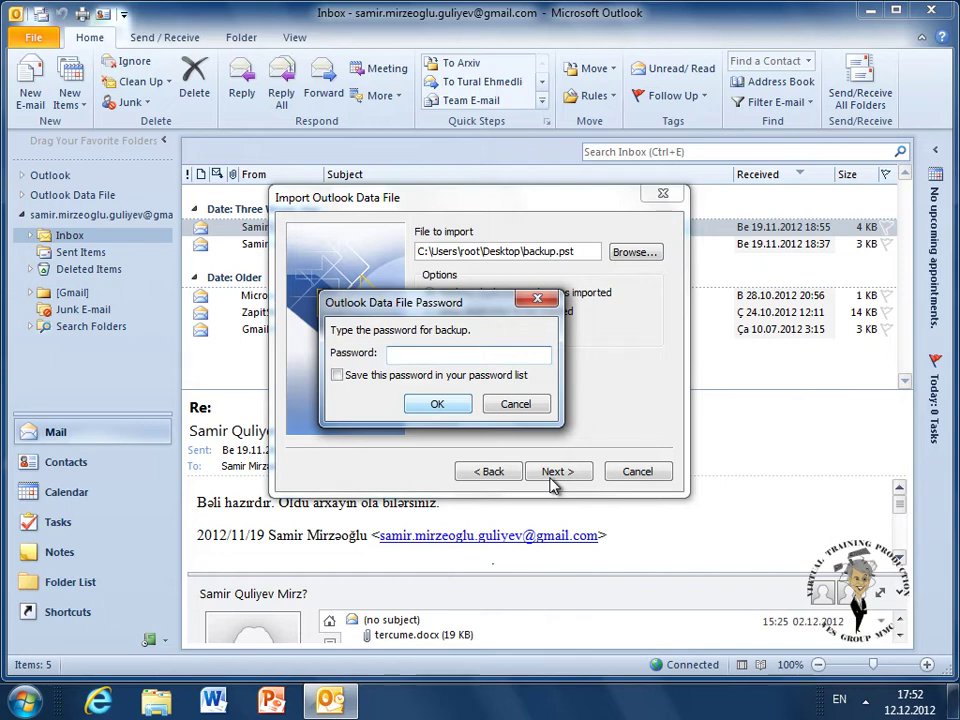
left_click(437, 405)
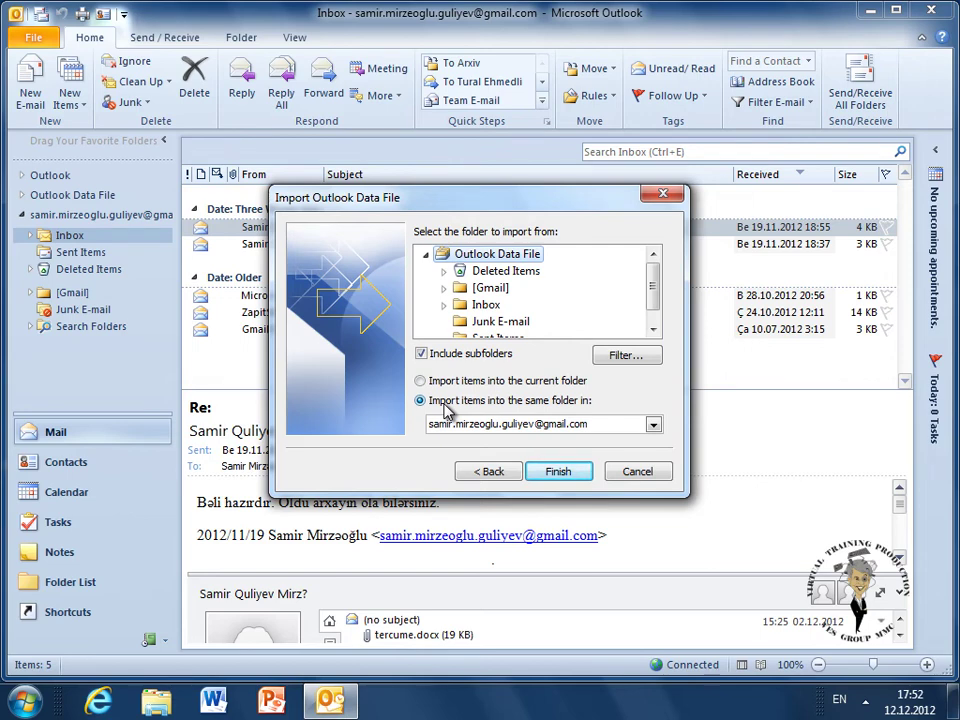
Import the backup's Inbox with subfolders into the same mailbox folders and finish.
left_click(477, 306)
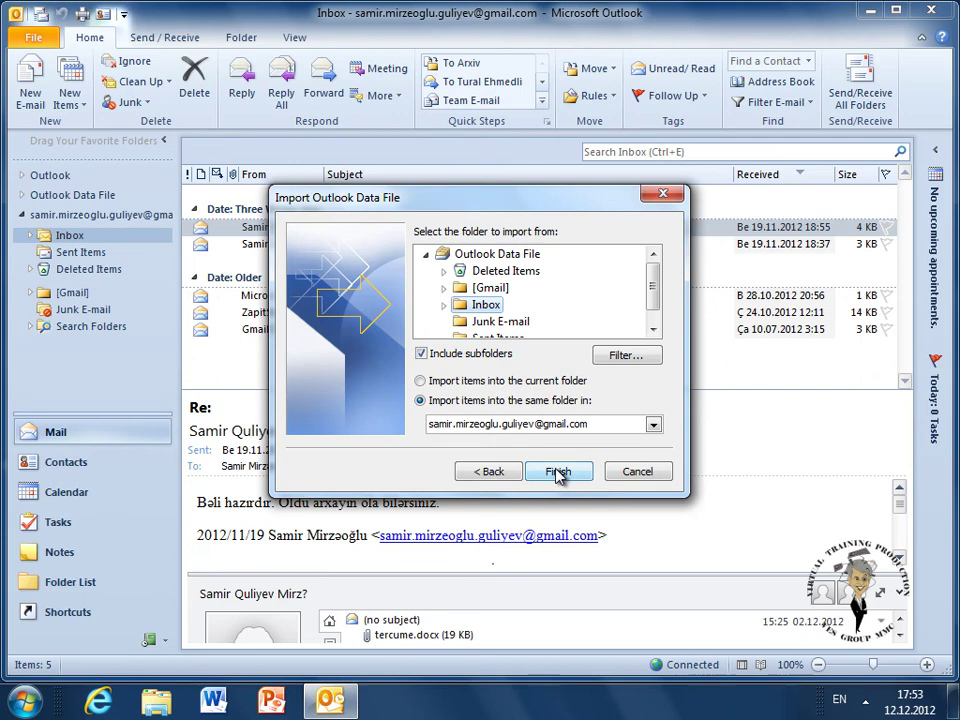
left_click(558, 472)
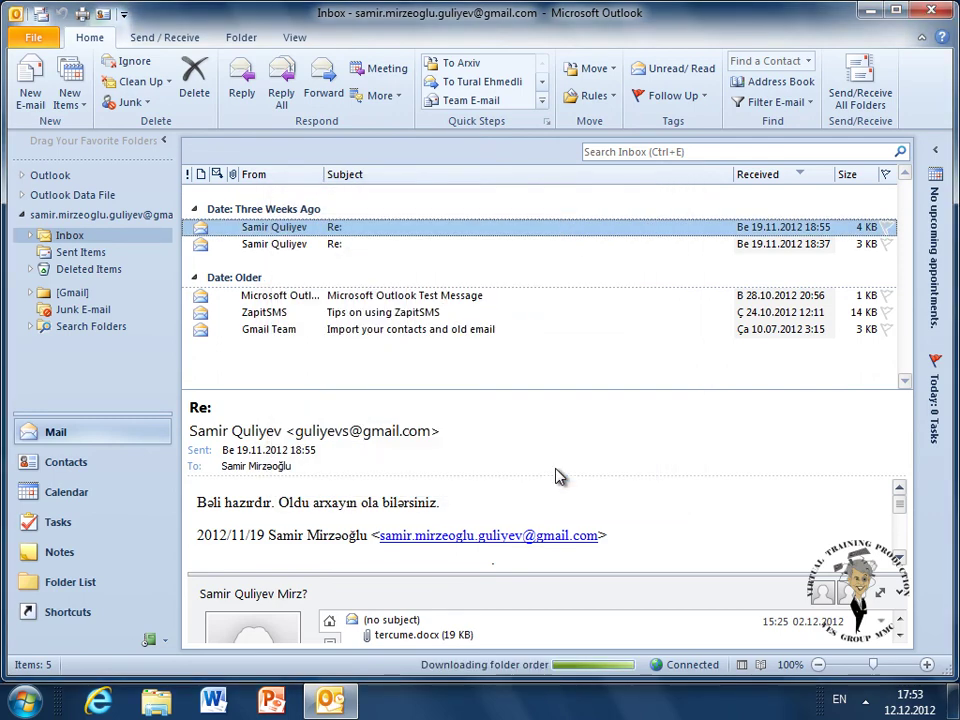